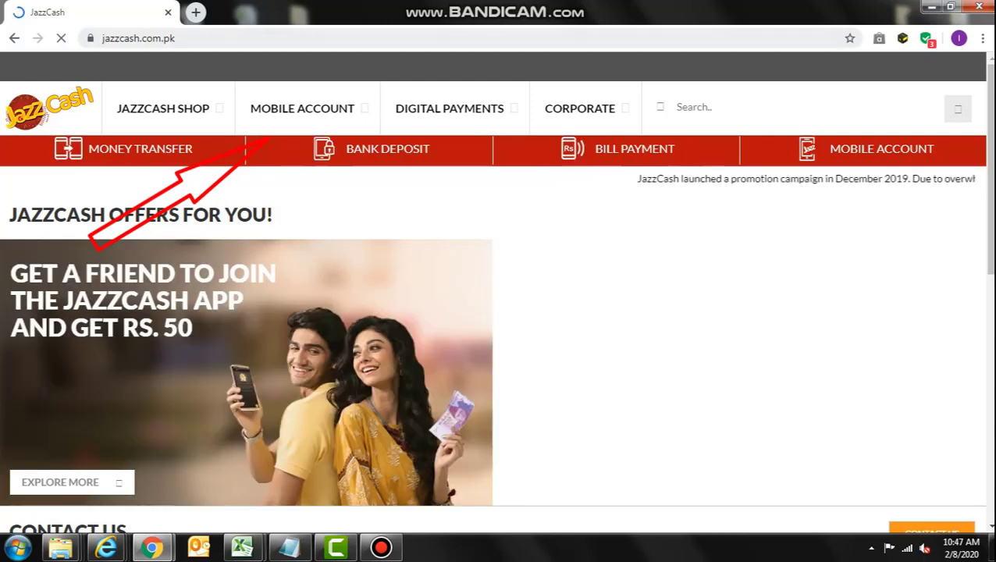
Go through Mobile Account to the Visa Debit Card page and scroll down to its order link.
{"action": "mouse_move", "coordinate": [303, 108]}
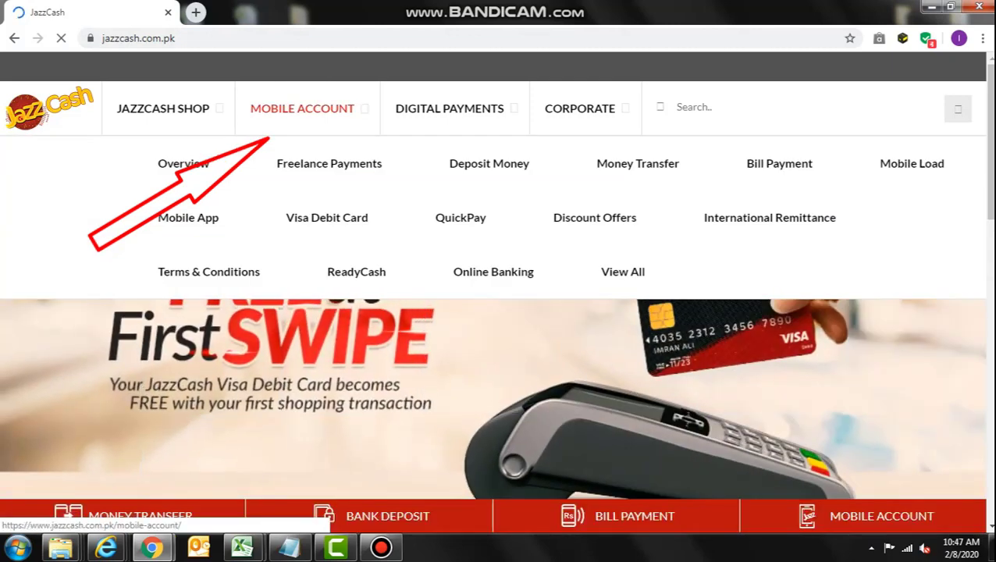
{"action": "left_click", "coordinate": [302, 108]}
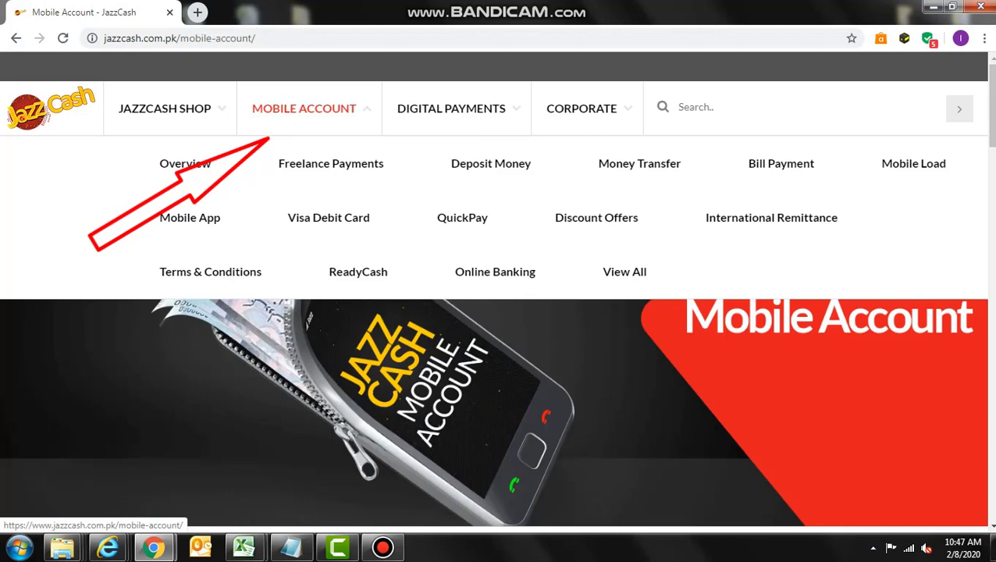
{"action": "left_click", "coordinate": [328, 217]}
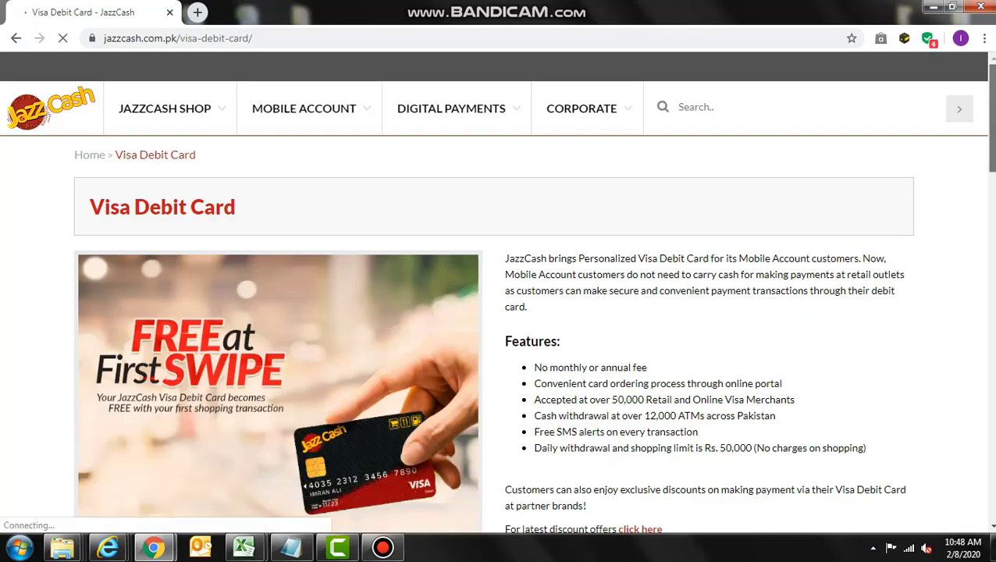
{"action": "scroll", "coordinate": [534, 298], "scroll_direction": "down", "scroll_amount": 2}
{"action": "scroll", "coordinate": [533, 299], "scroll_direction": "down", "scroll_amount": 2}
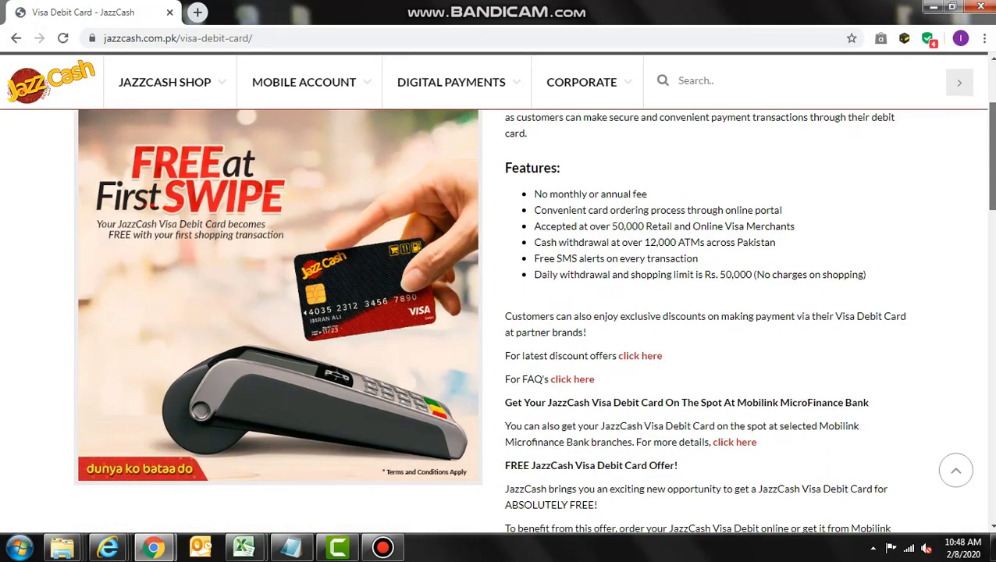
{"action": "scroll", "coordinate": [533, 299], "scroll_direction": "down", "scroll_amount": 2}
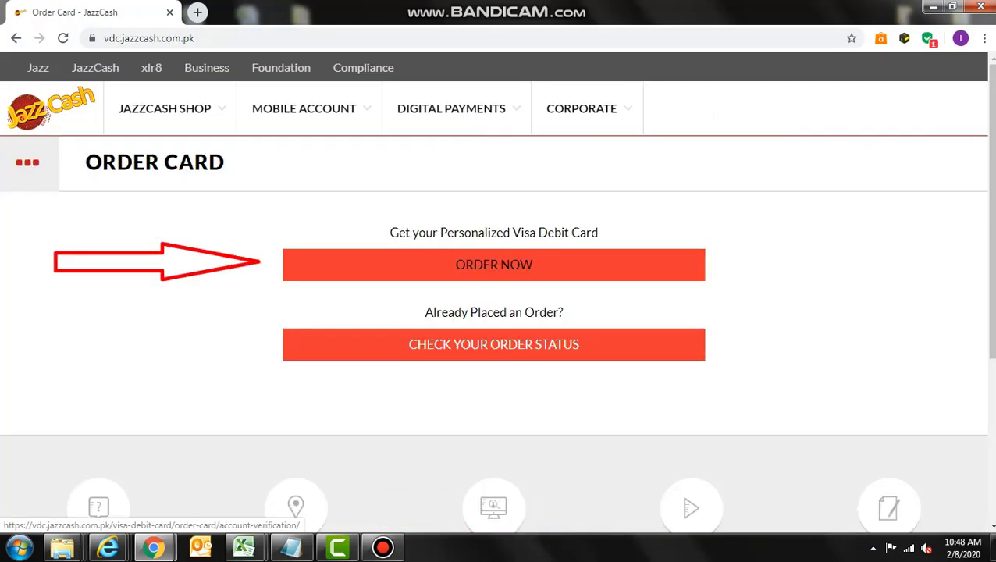
Start the personalized card order and verify the account with the mobile account number and CNIC.
{"action": "left_click", "coordinate": [493, 265]}
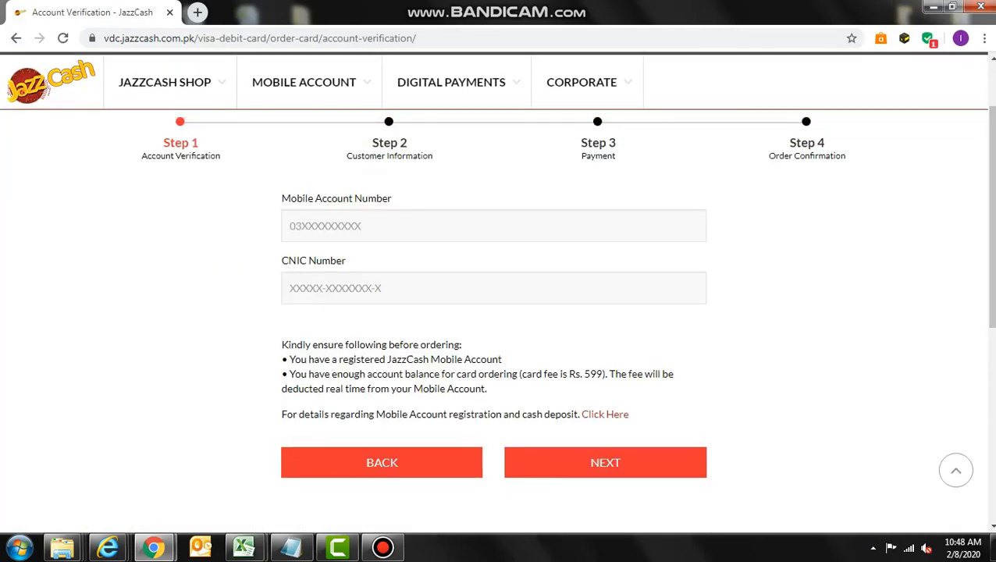
{"action": "left_click", "coordinate": [290, 226]}
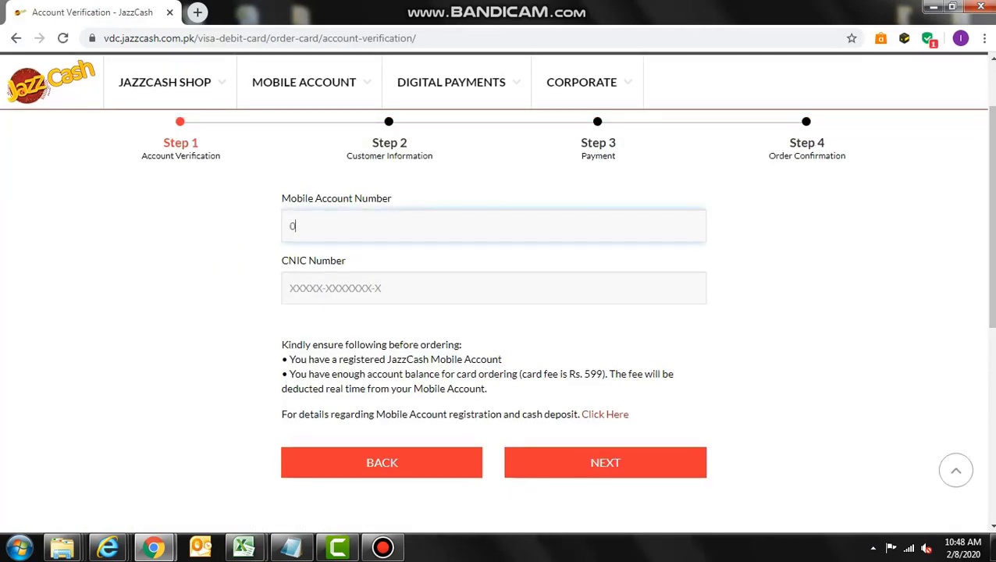
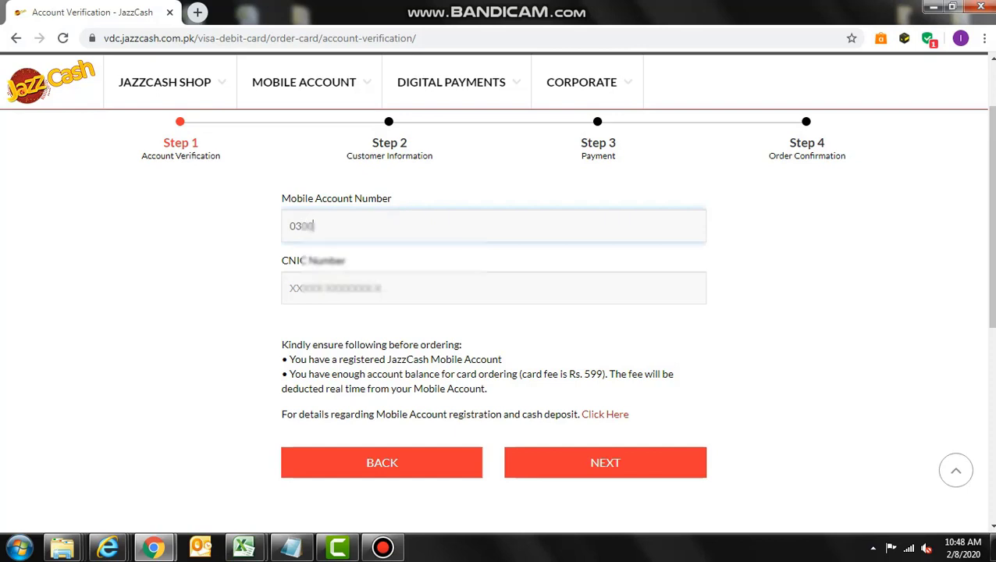
{"action": "key", "text": "Tab"}
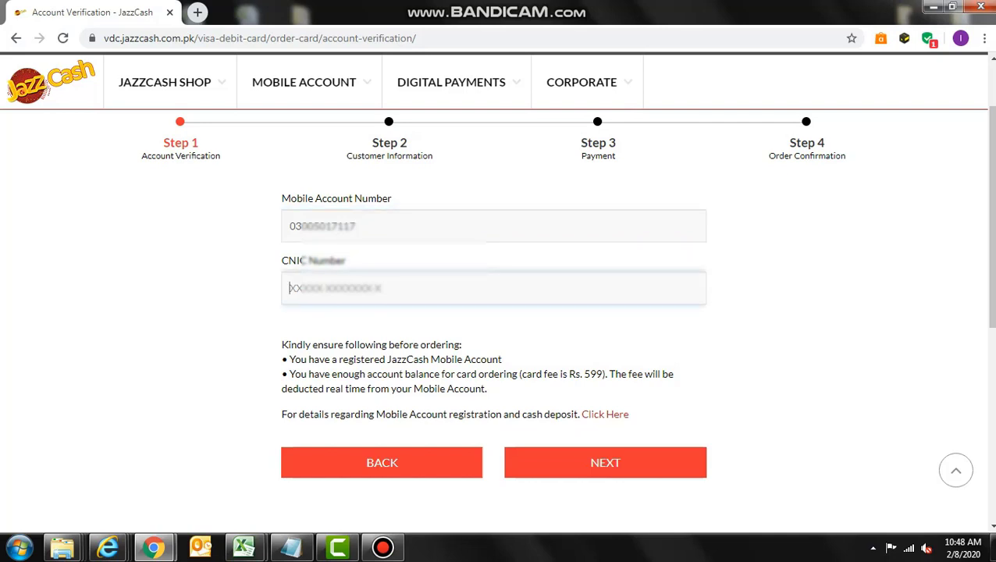
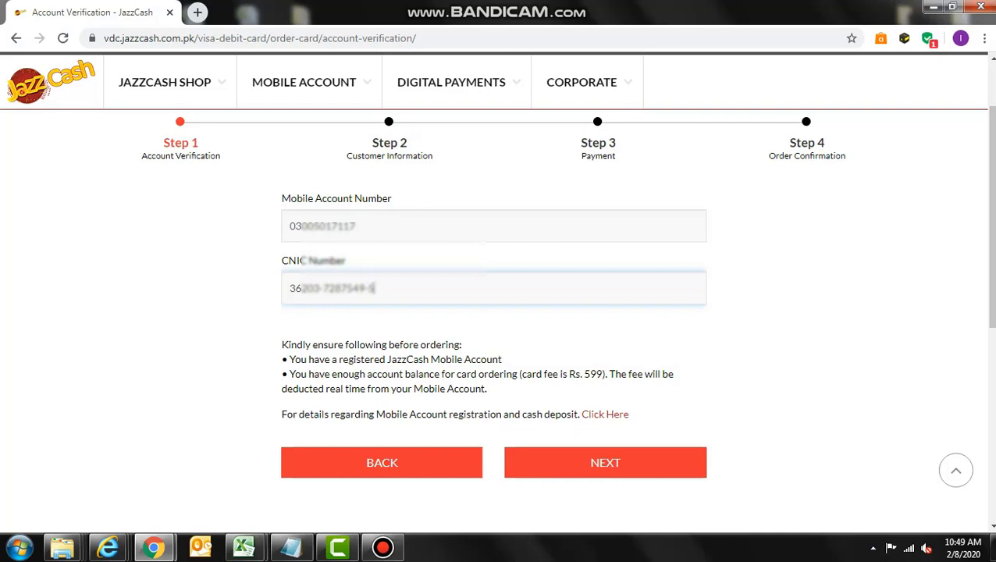
{"action": "key", "text": "Return"}
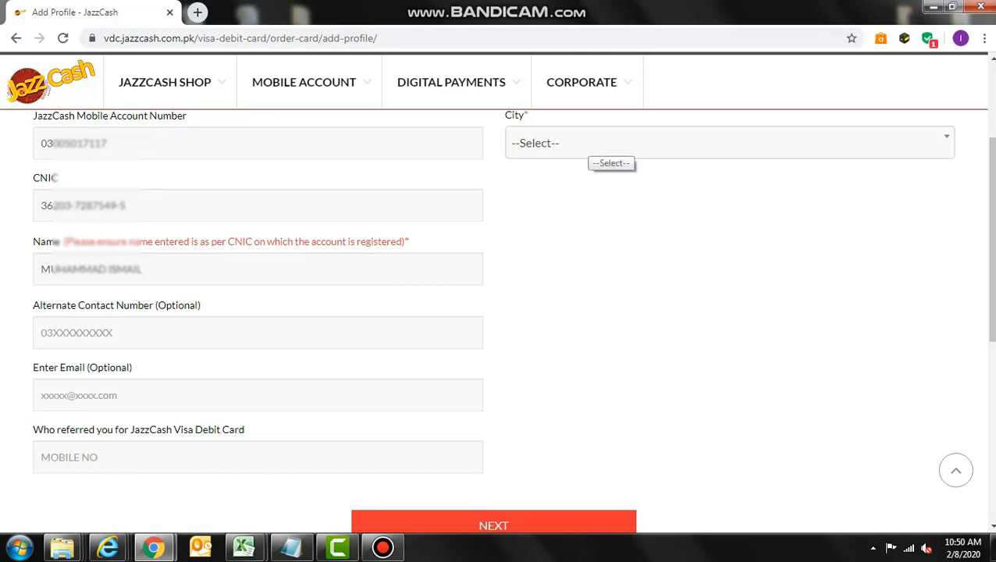
Set the City to Islamabad, then Lahore, then search 'baha' and pick Bahawalpur.
{"action": "left_click", "coordinate": [601, 145]}
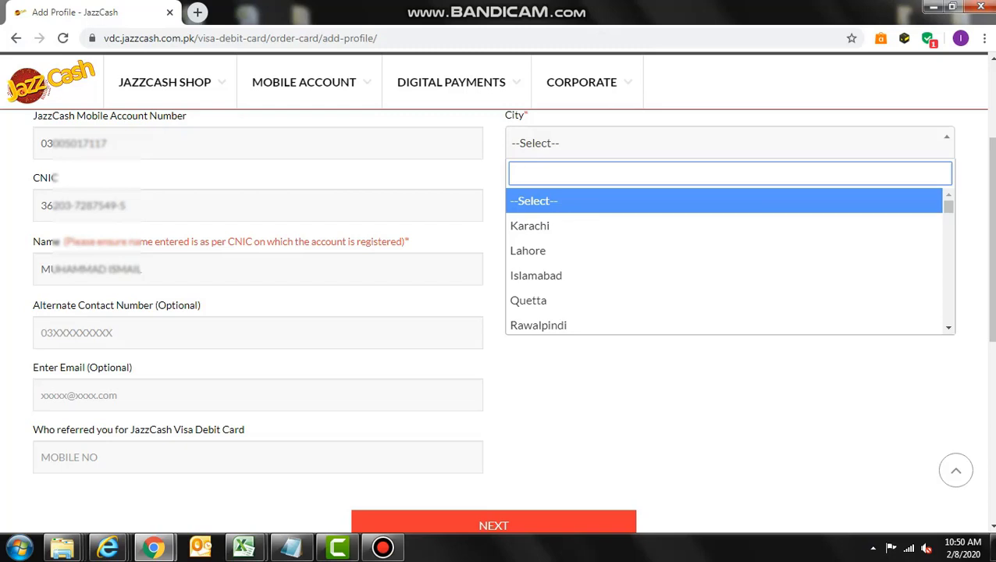
{"action": "key", "text": "Down"}
{"action": "key", "text": "Down"}
{"action": "key", "text": "Down"}
{"action": "key", "text": "Down"}
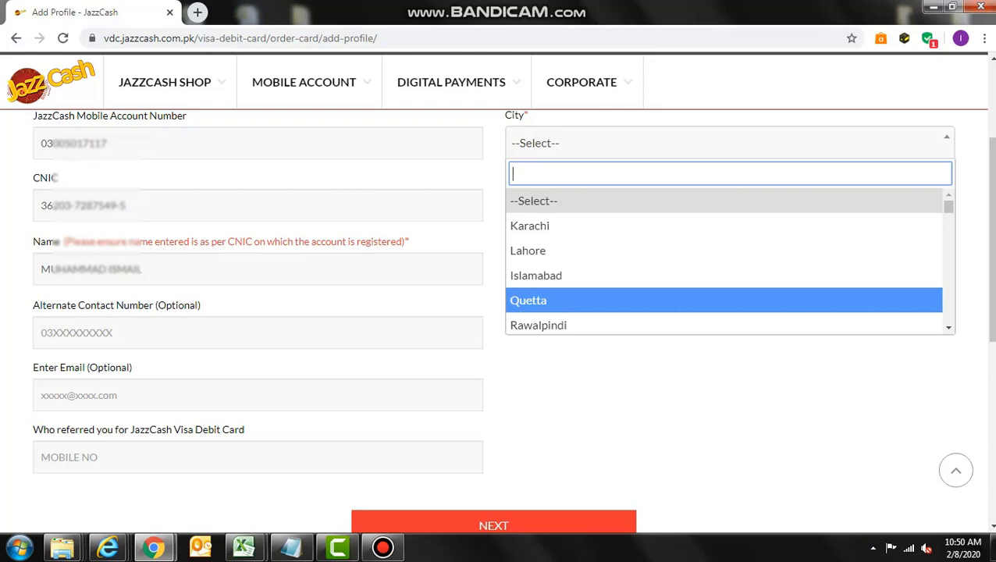
{"action": "key", "text": "Up"}
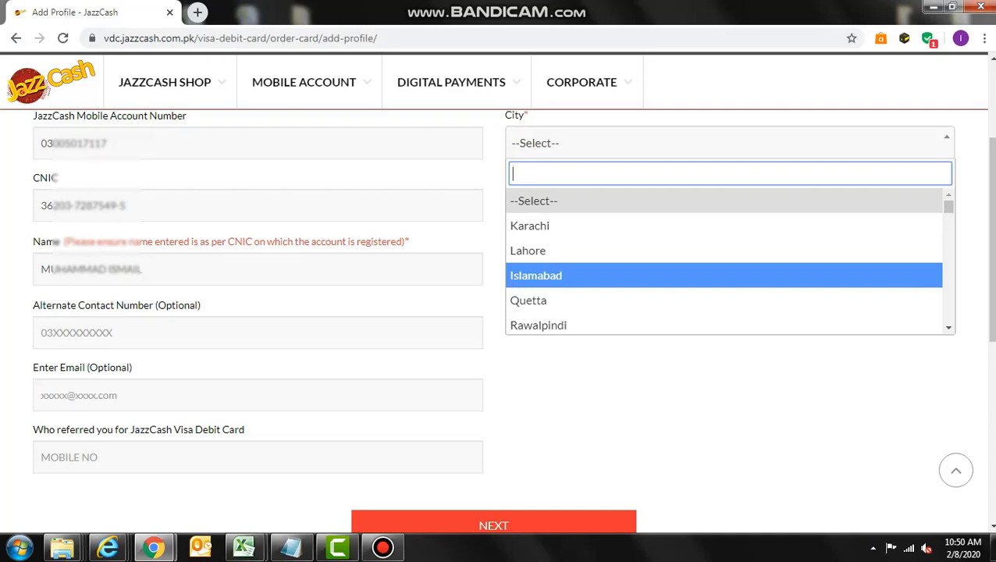
{"action": "key", "text": "Return"}
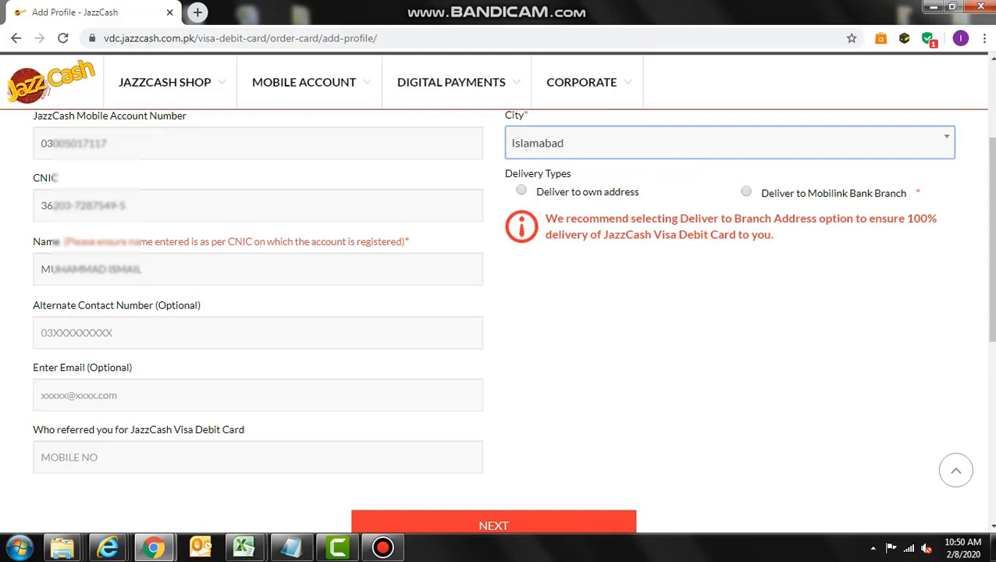
{"action": "key", "text": "space"}
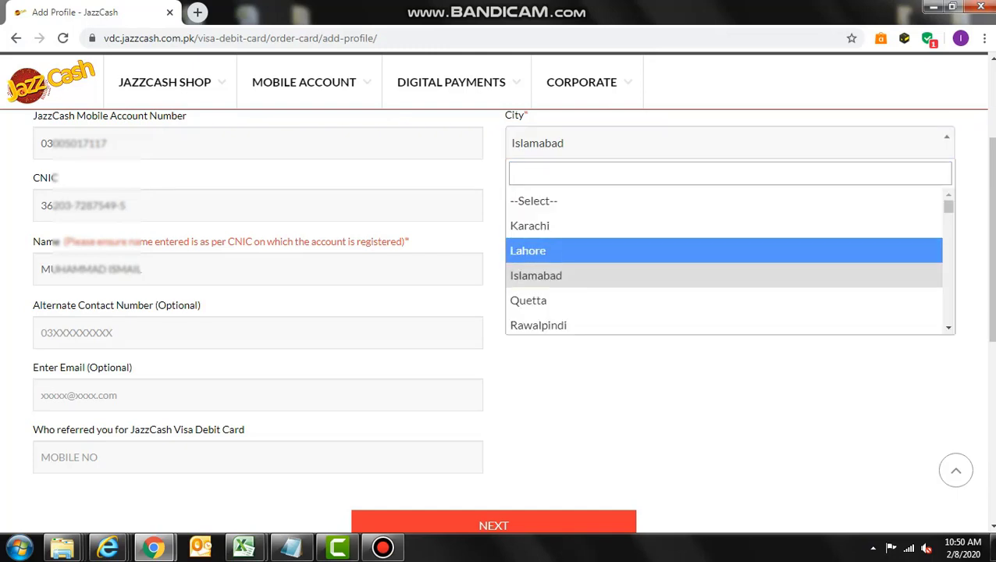
{"action": "key", "text": "Return"}
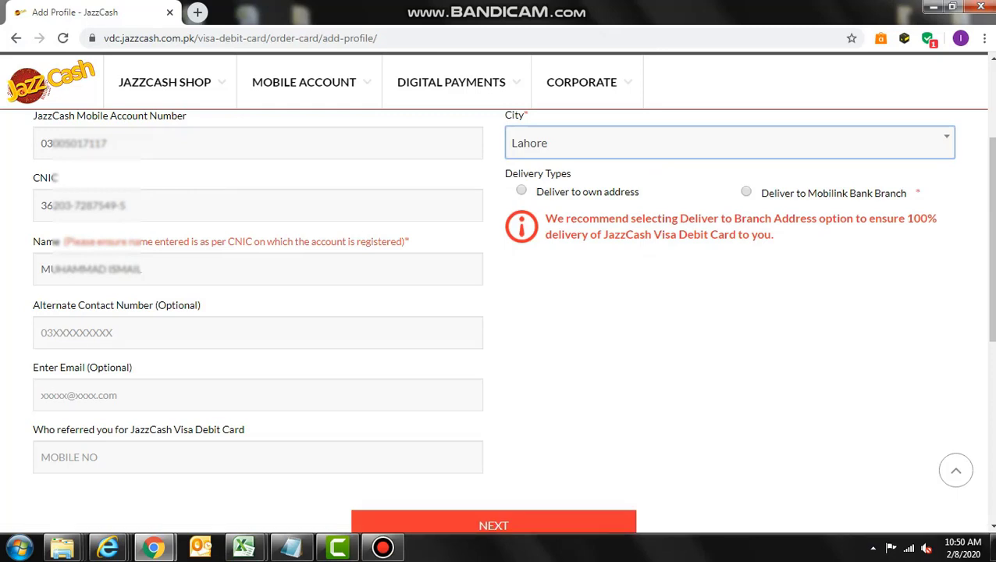
{"action": "key", "text": "space"}
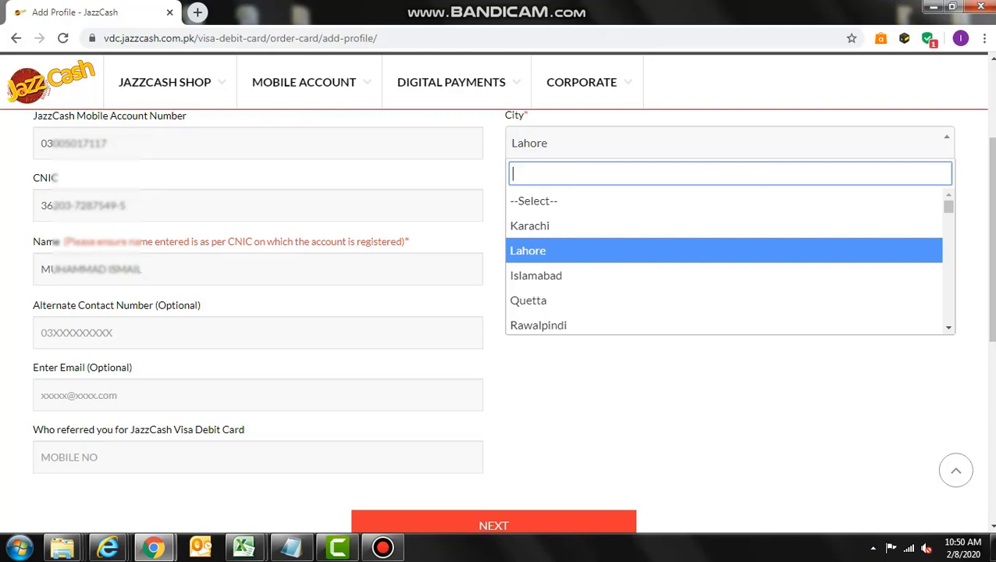
{"action": "type", "text": "baha"}
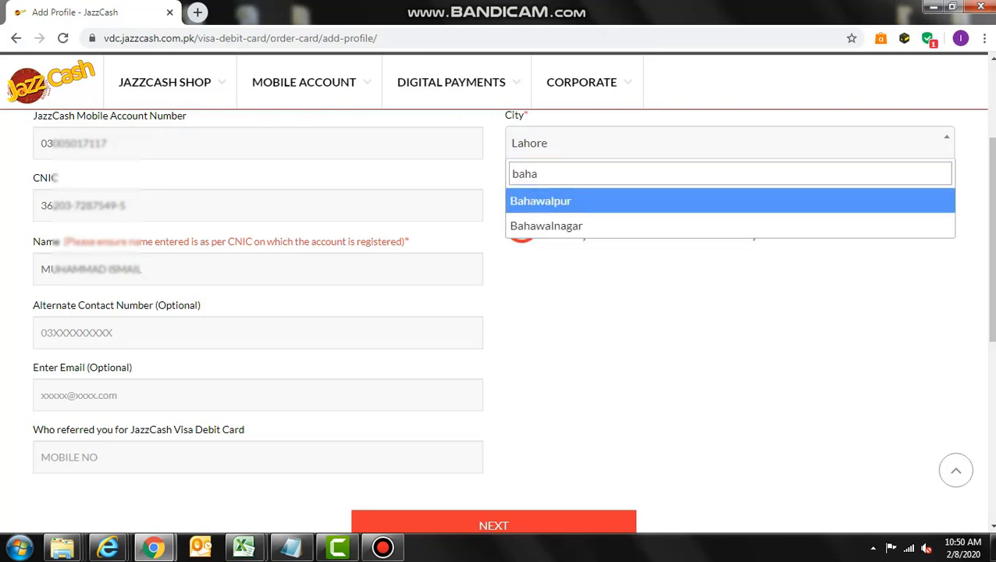
{"action": "key", "text": "Return"}
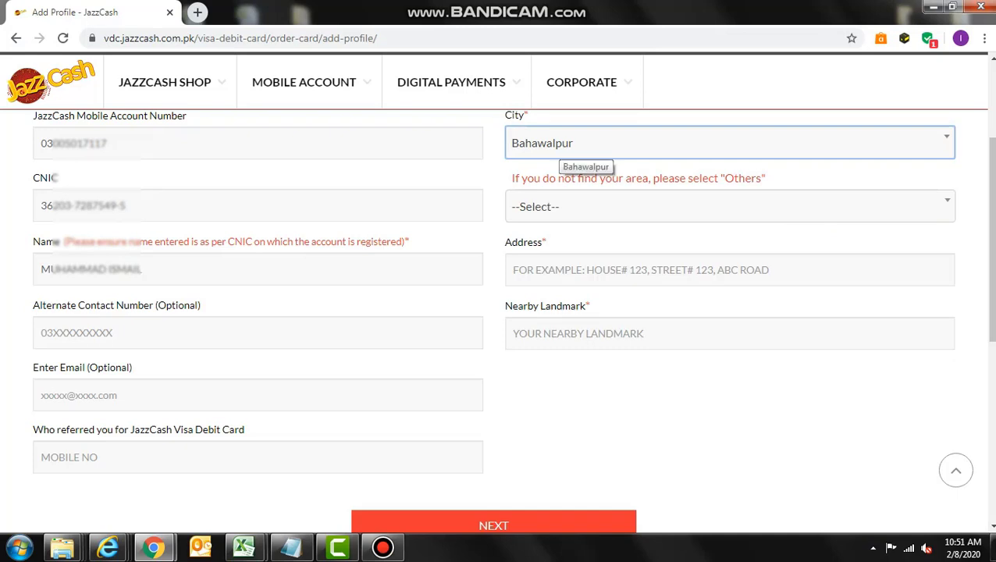
Change the city to AHMED PUR EAST, choose Mobilink Bank Branch delivery, and submit the form.
{"action": "left_click", "coordinate": [557, 144]}
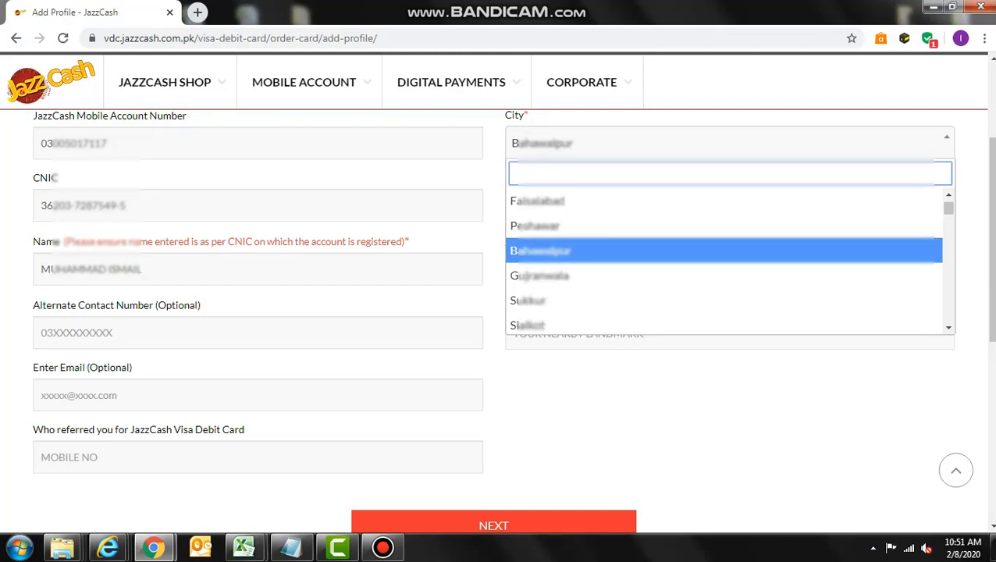
{"action": "type", "text": "ahma"}
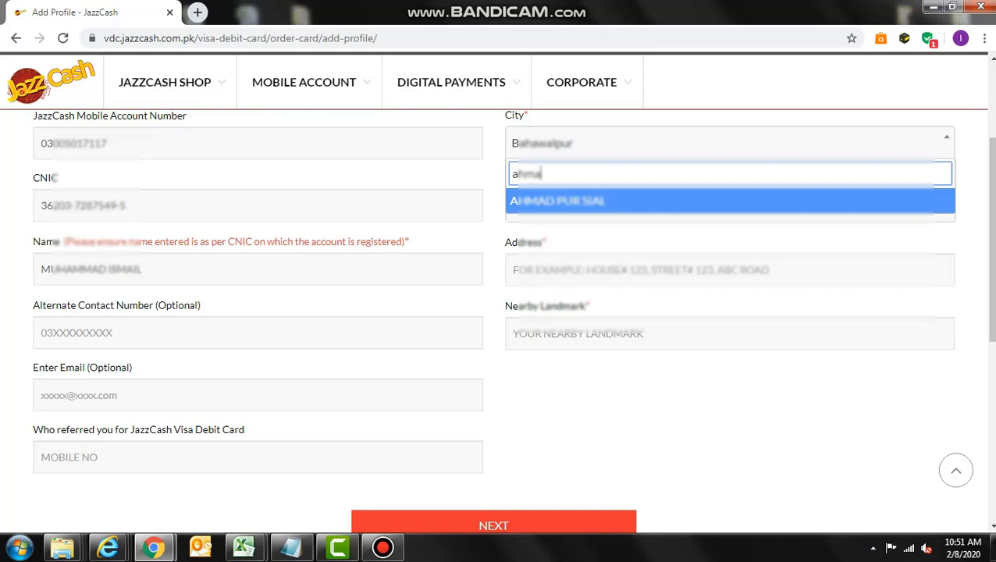
{"action": "key", "text": "BackSpace"}
{"action": "type", "text": "ed"}
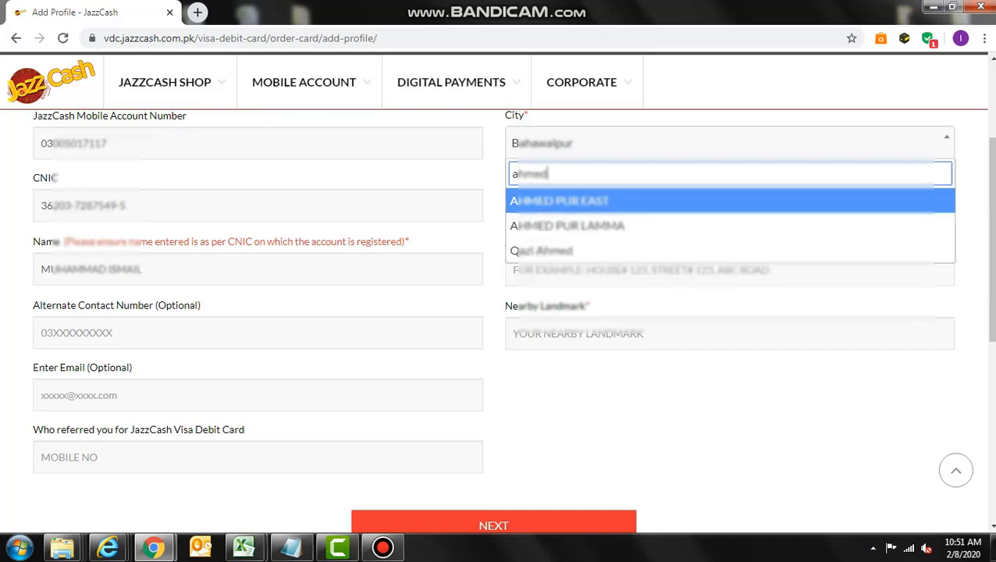
{"action": "key", "text": "Down"}
{"action": "key", "text": "Up"}
{"action": "key", "text": "Return"}
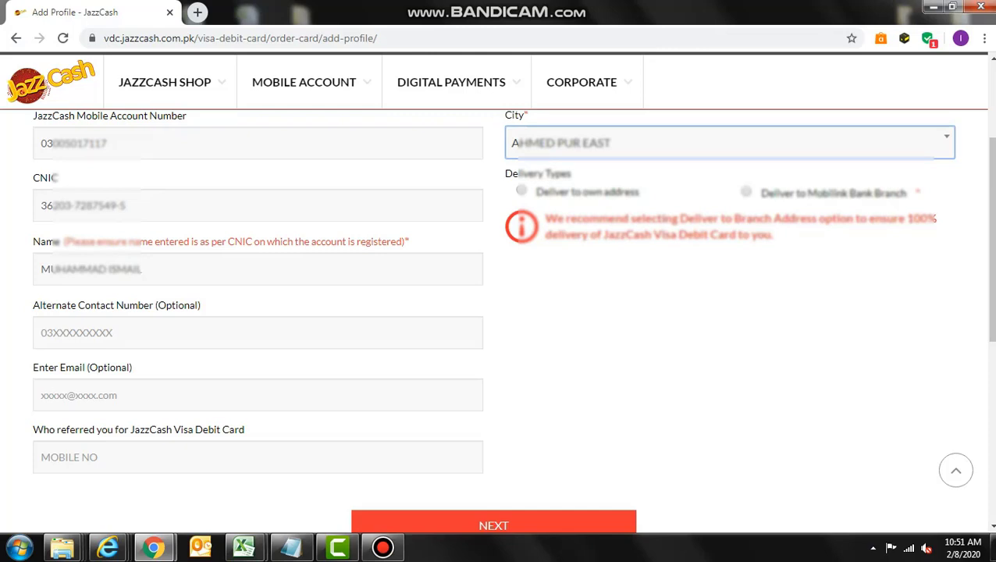
{"action": "left_click", "coordinate": [746, 192]}
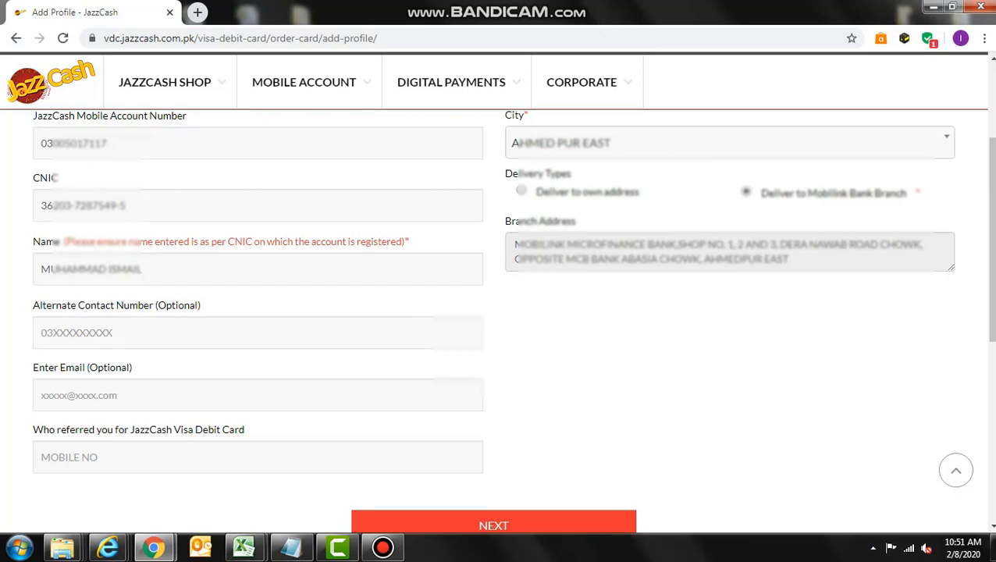
{"action": "key", "text": "Return"}
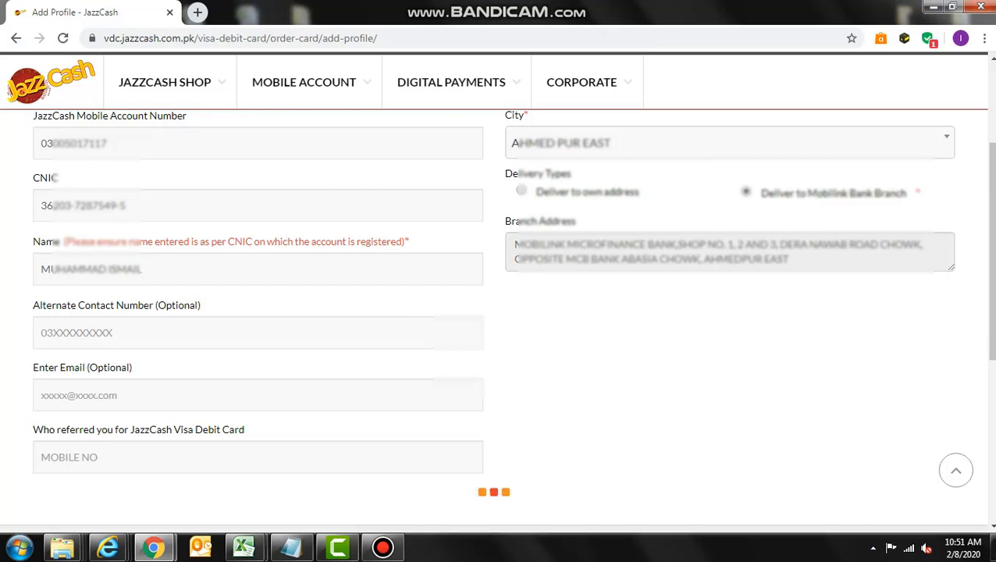